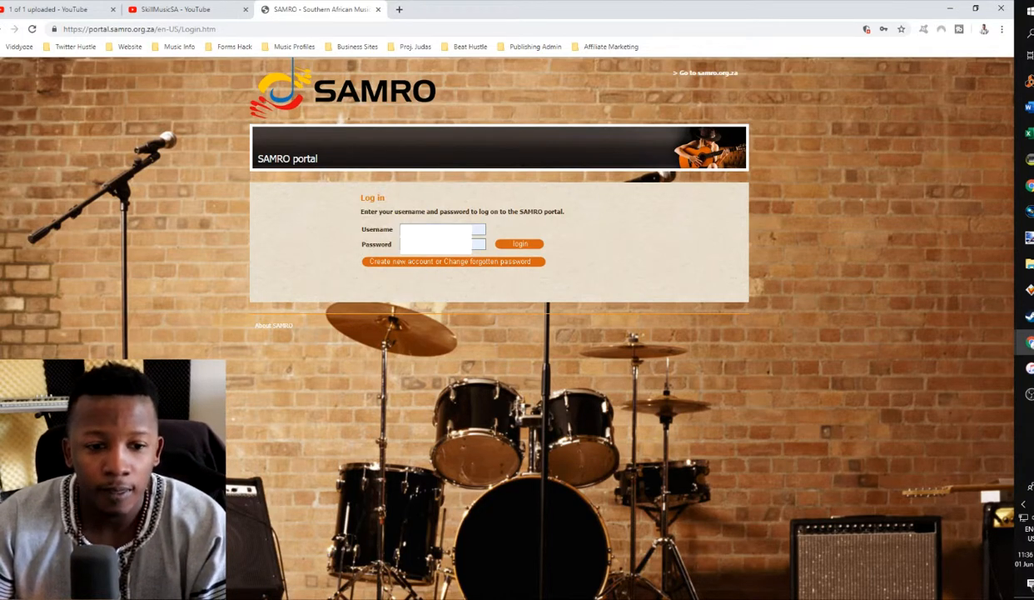
Log in to the SAMRO portal with the saved username and password, and open the My Performances overview
left_click(437, 229)
key("Tab")
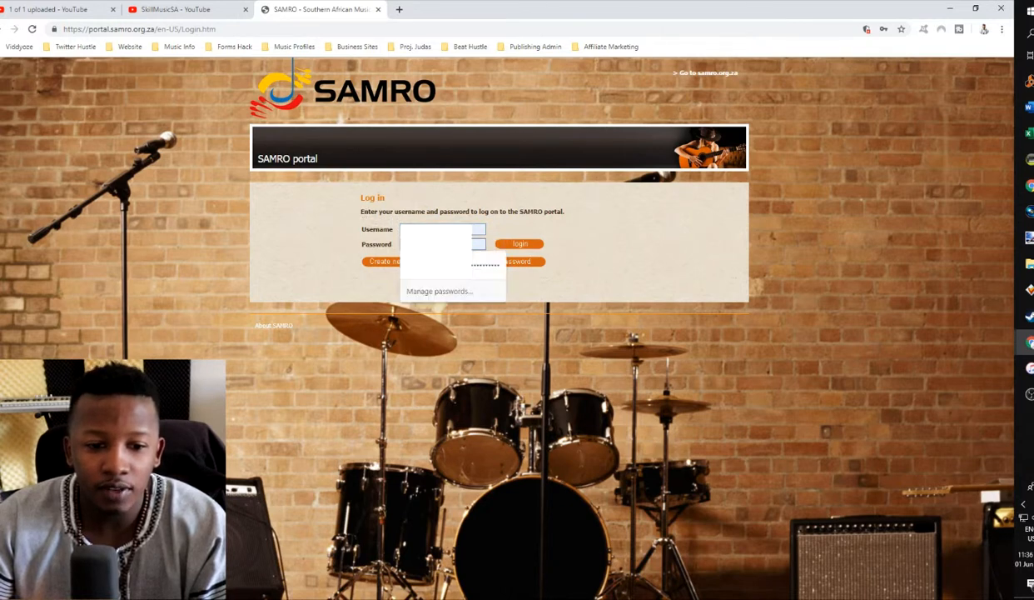
left_click(617, 234)
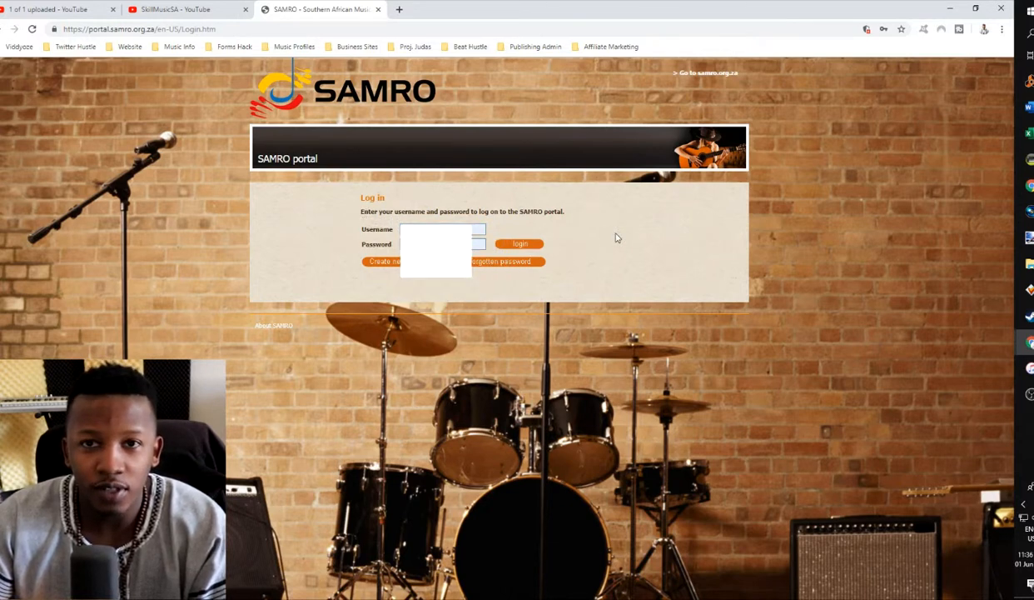
left_click(520, 244)
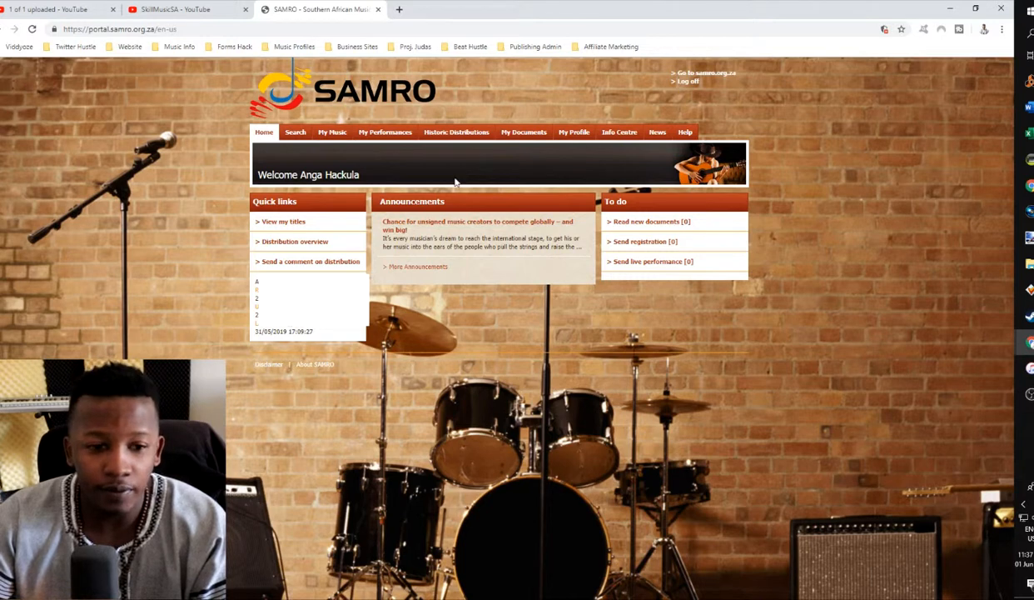
left_click(394, 135)
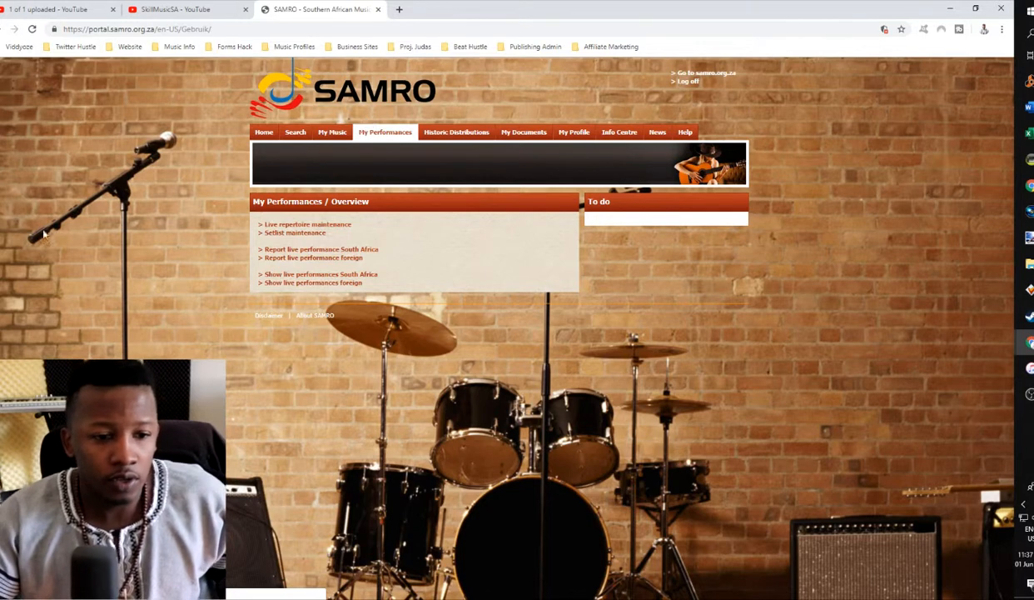
Start a new setlist in setlist maintenance, name it "2019 - Samro Tutorial" and continue to adding titles
left_click(275, 237)
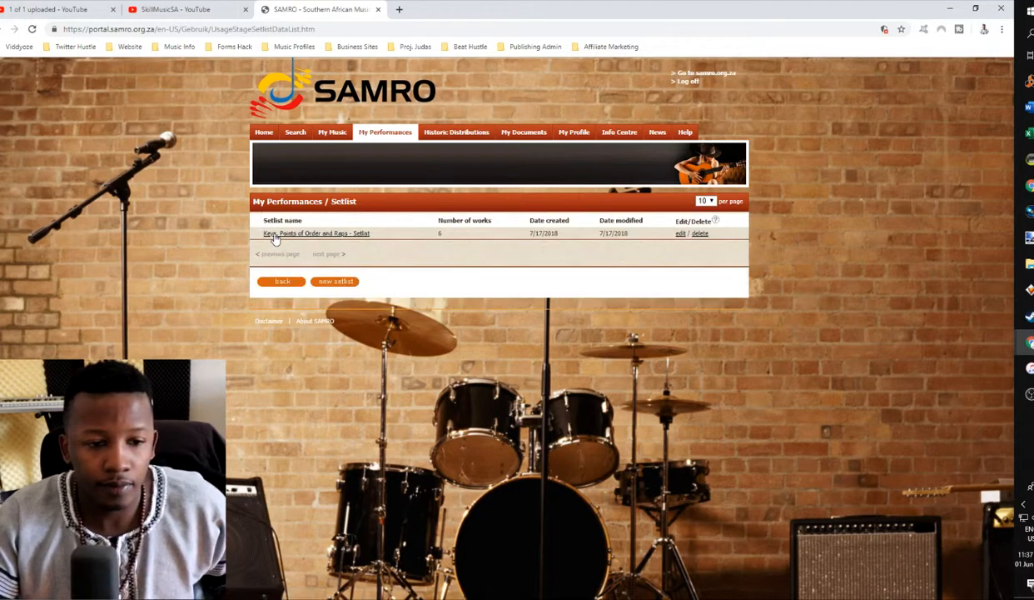
left_click(335, 282)
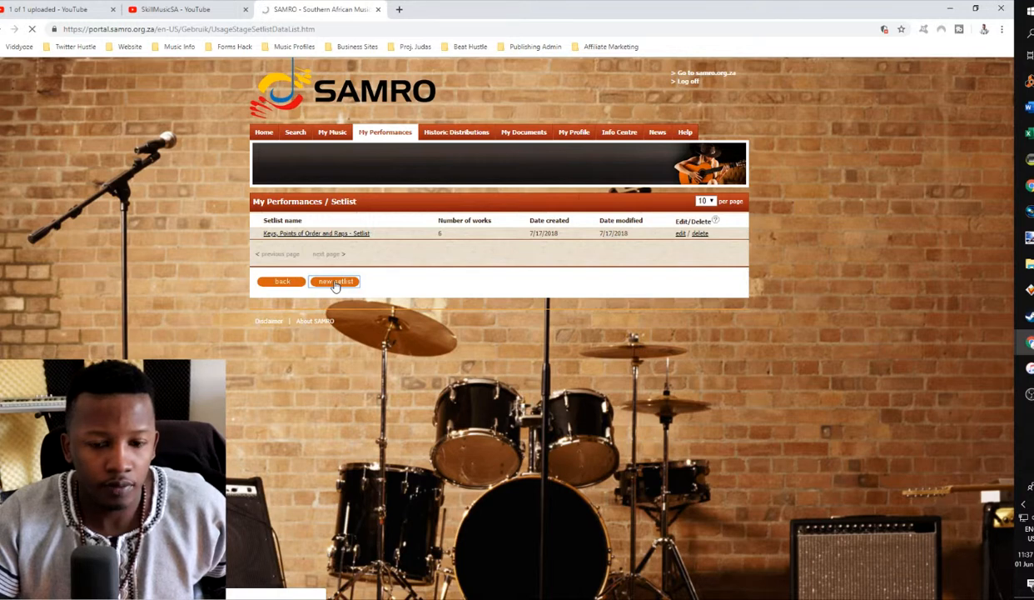
left_click(368, 254)
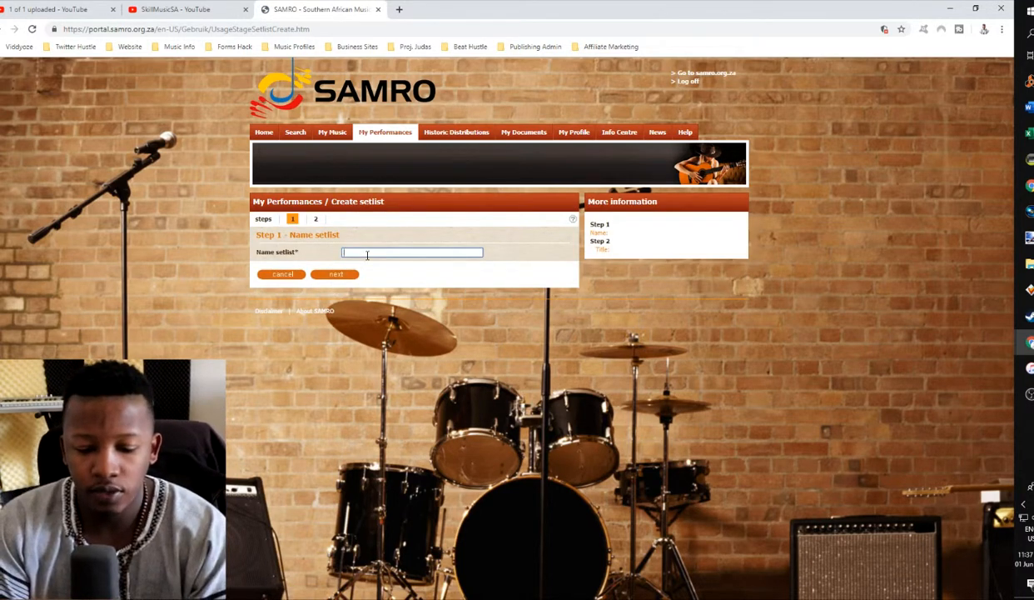
type("2019 - ")
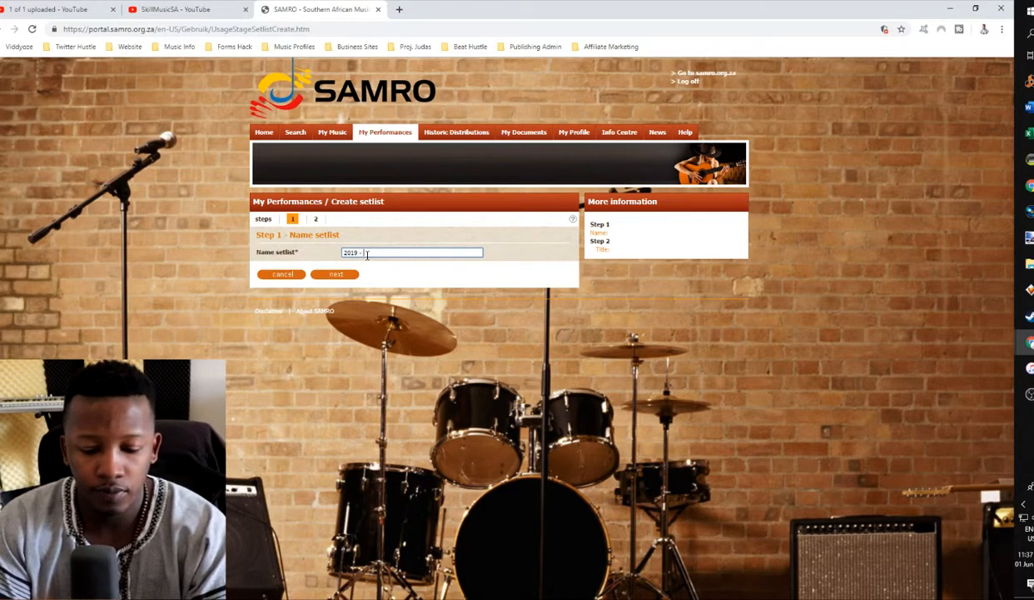
type("Semro TUt")
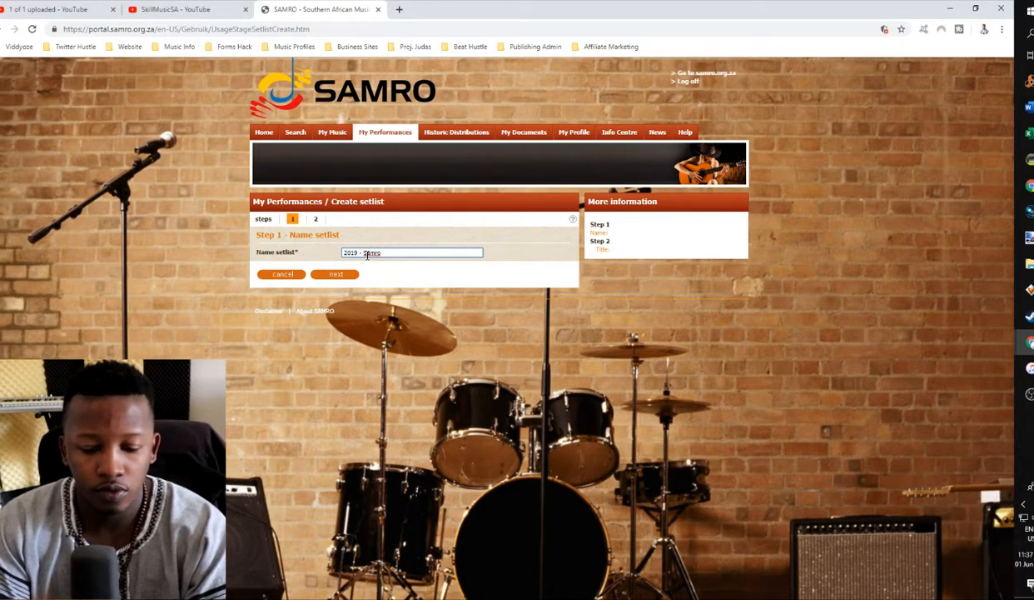
key("BackSpace")
key("BackSpace")
type("ut")
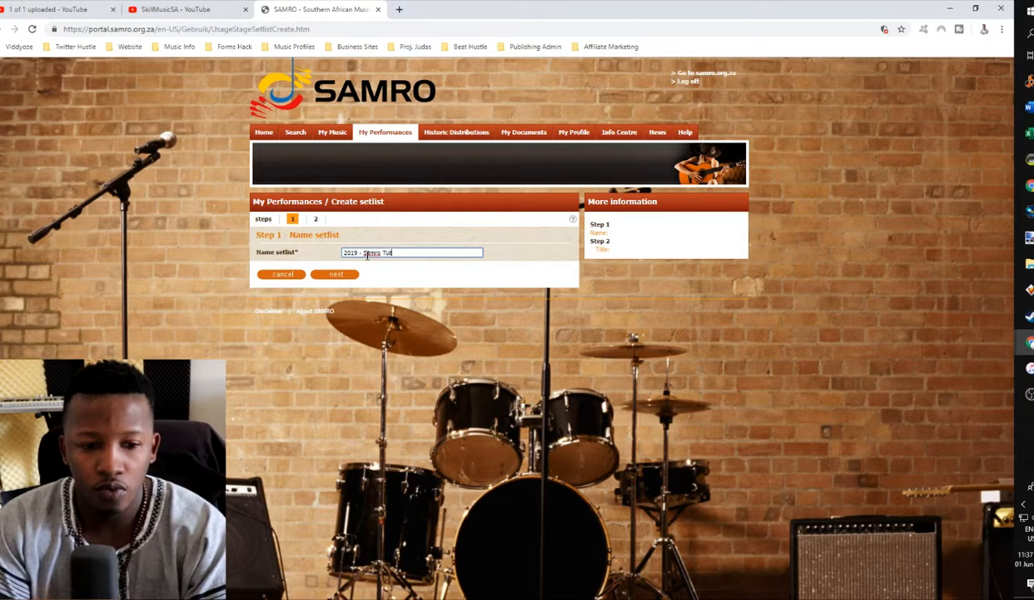
type("orial")
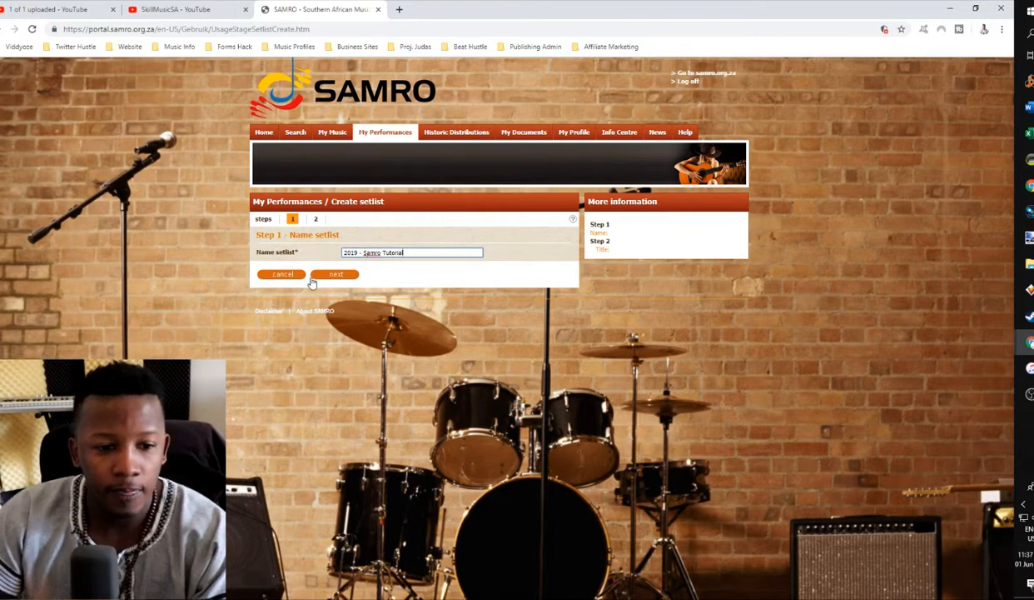
left_click(334, 274)
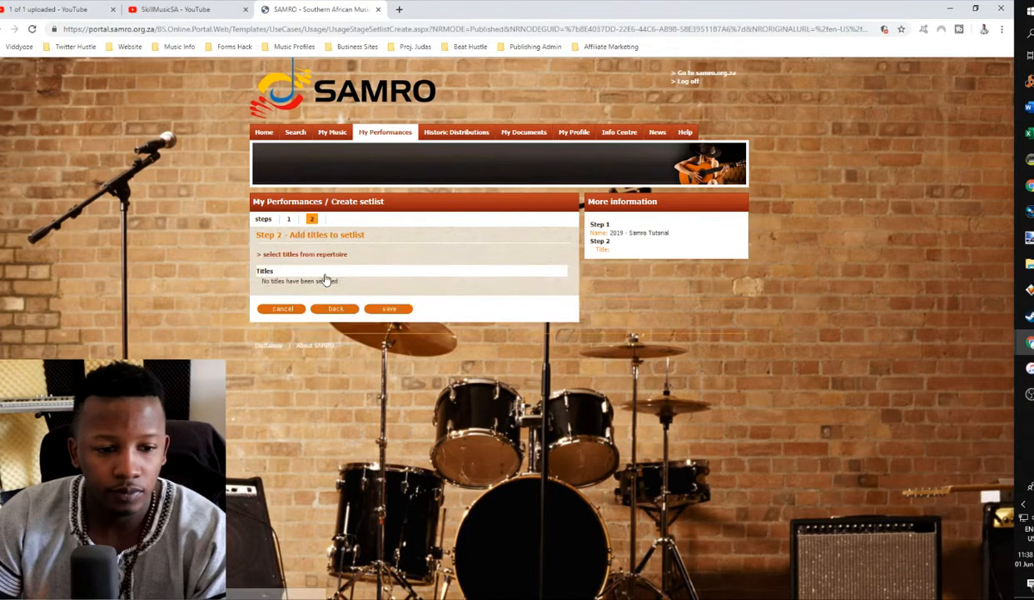
Try adding He Was, I Feel It, I Like Chicken, My Queen and Sing Along from the repertoire, and discard the unsaved setlist
left_click(277, 256)
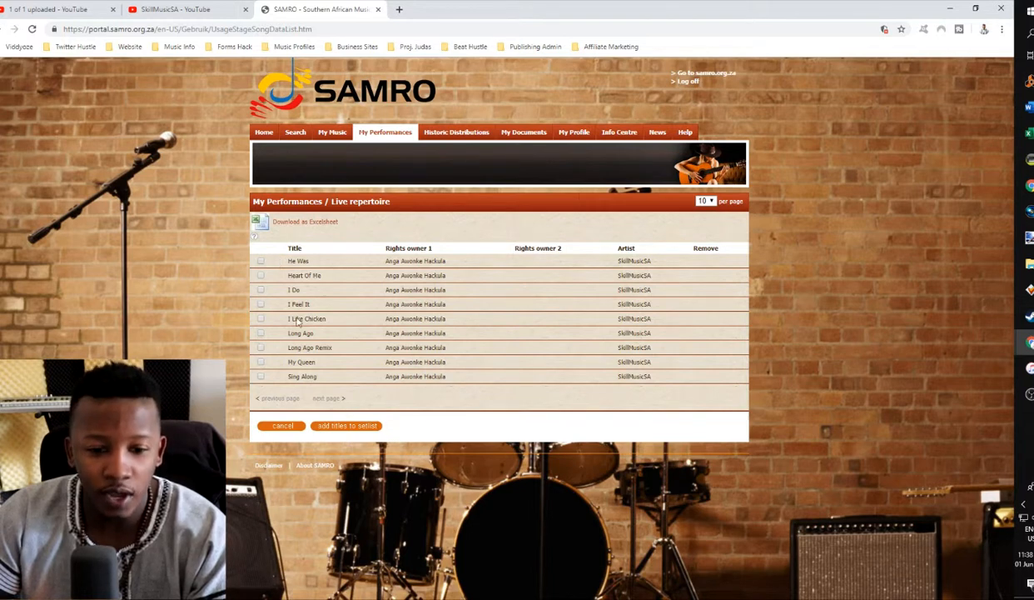
left_click(261, 377)
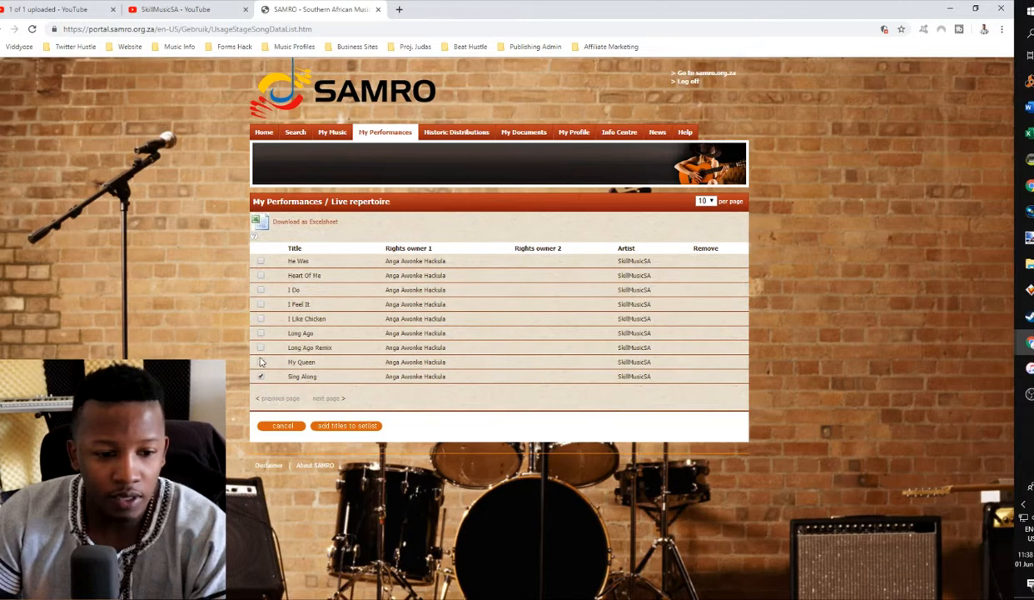
left_click(259, 362)
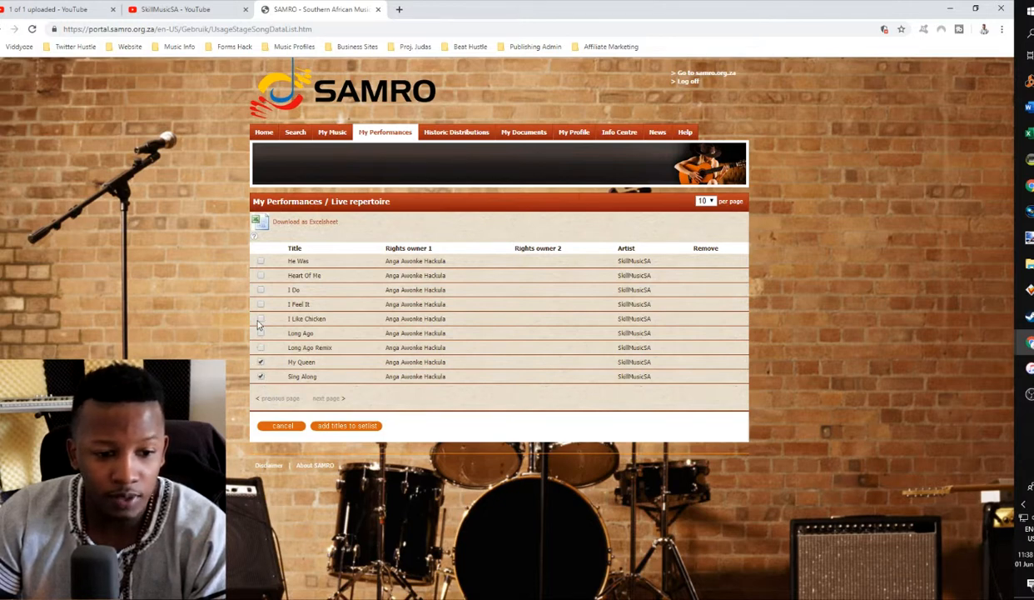
left_click(259, 316)
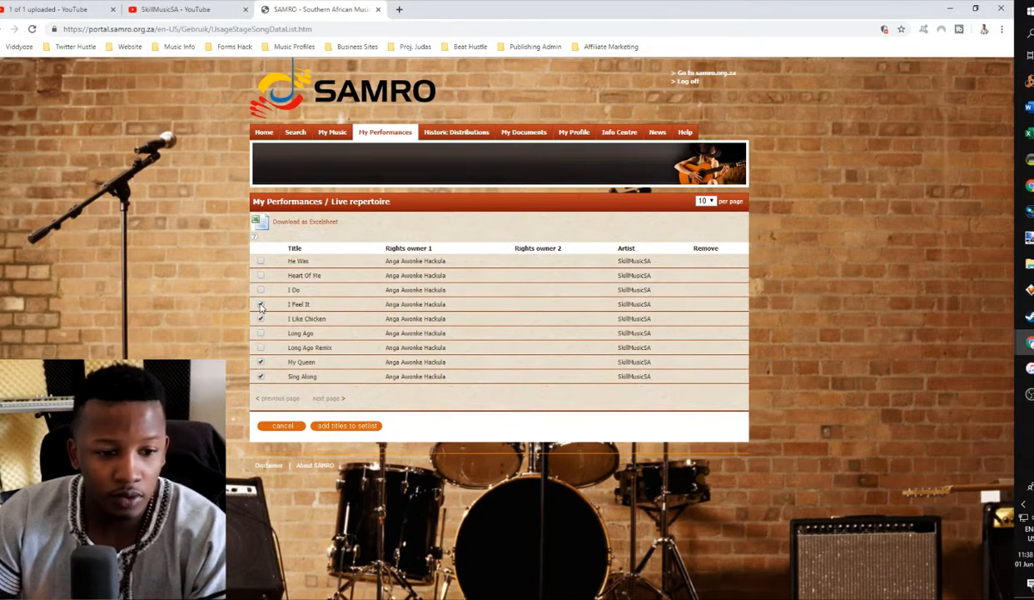
left_click(259, 304)
left_click(260, 260)
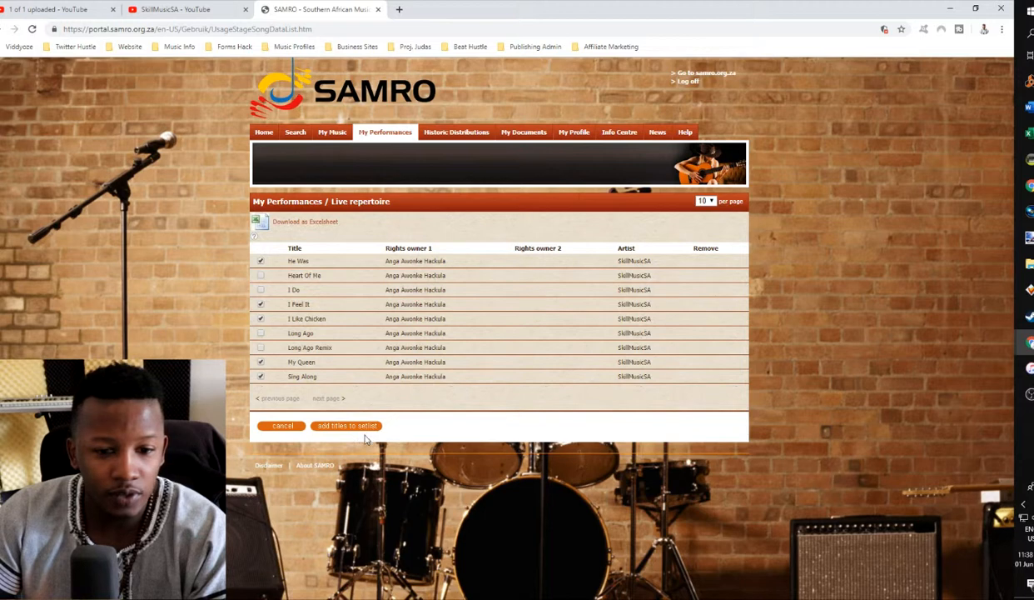
left_click(339, 427)
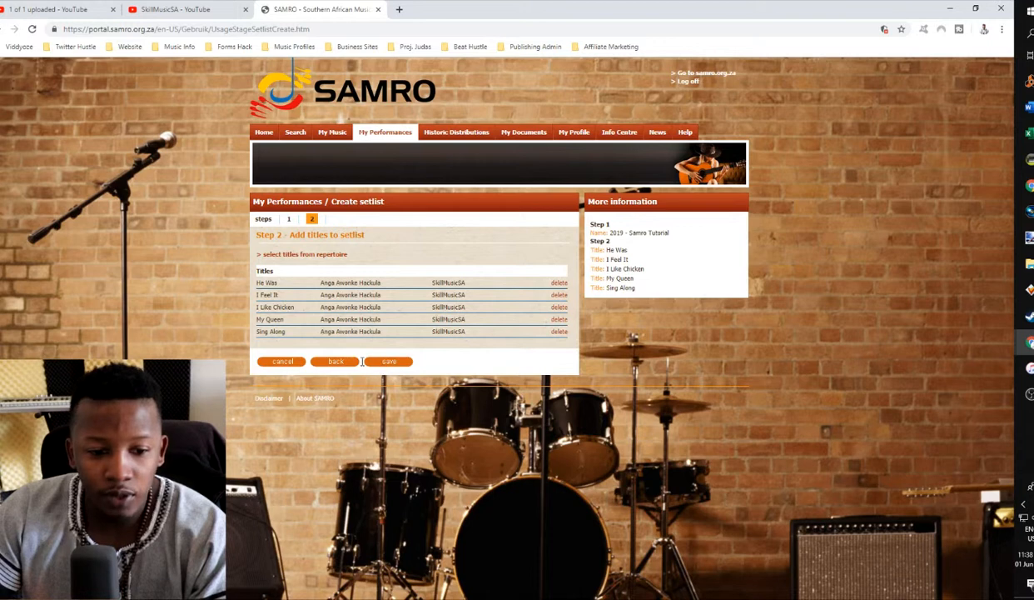
left_click(283, 363)
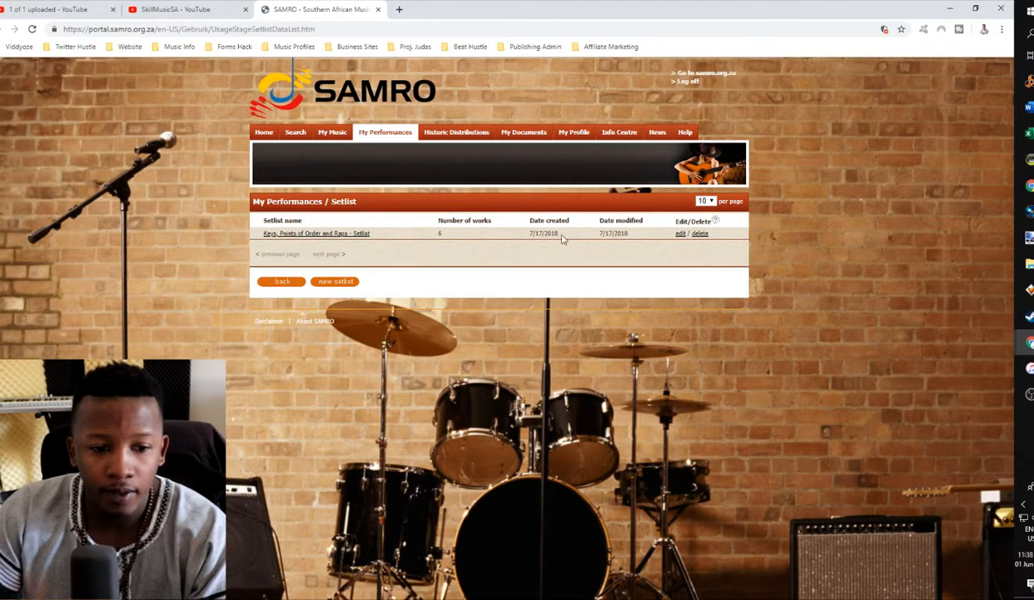
left_click(282, 283)
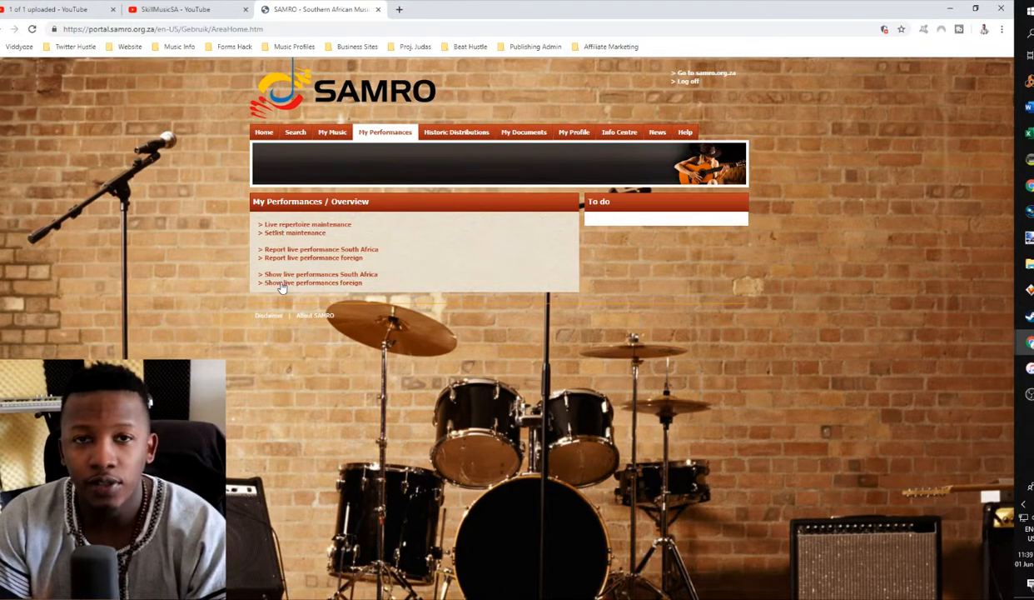
Start a South African live performance report for the act SkillMusicSA with the performance date 01-01-2019
left_click(331, 250)
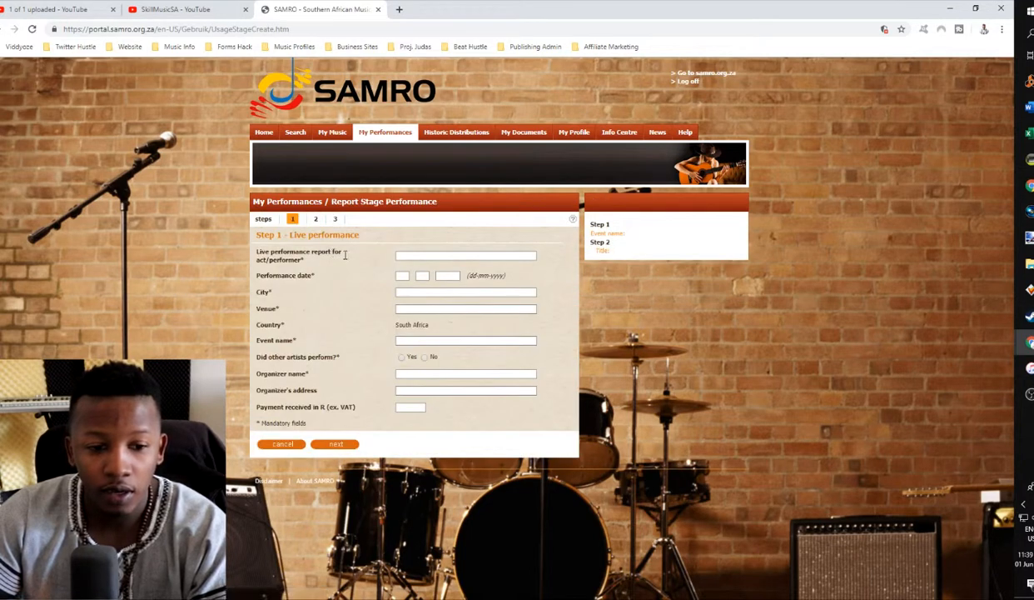
left_click(443, 256)
left_click(350, 279)
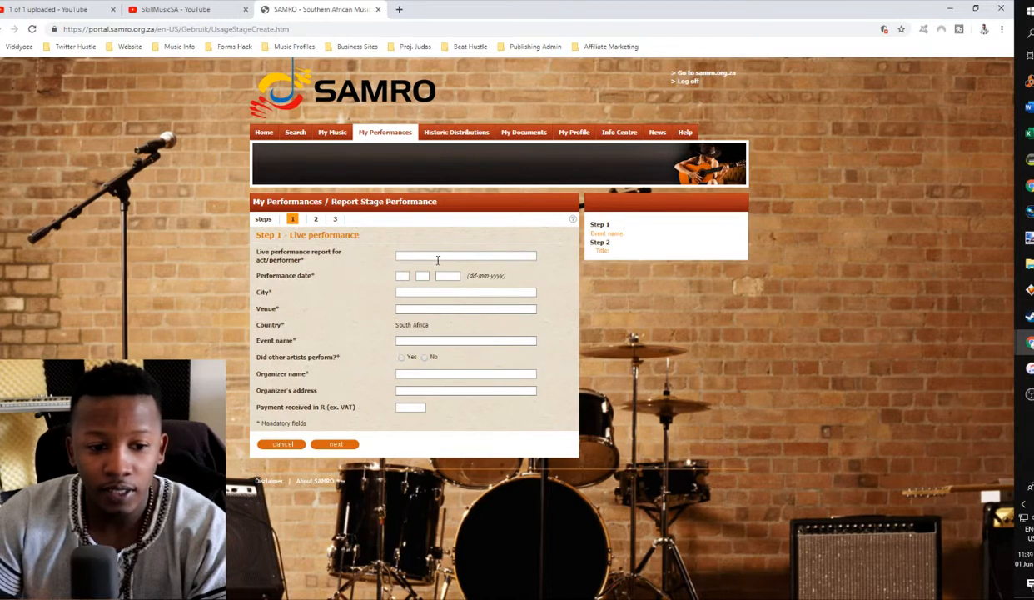
left_click(438, 258)
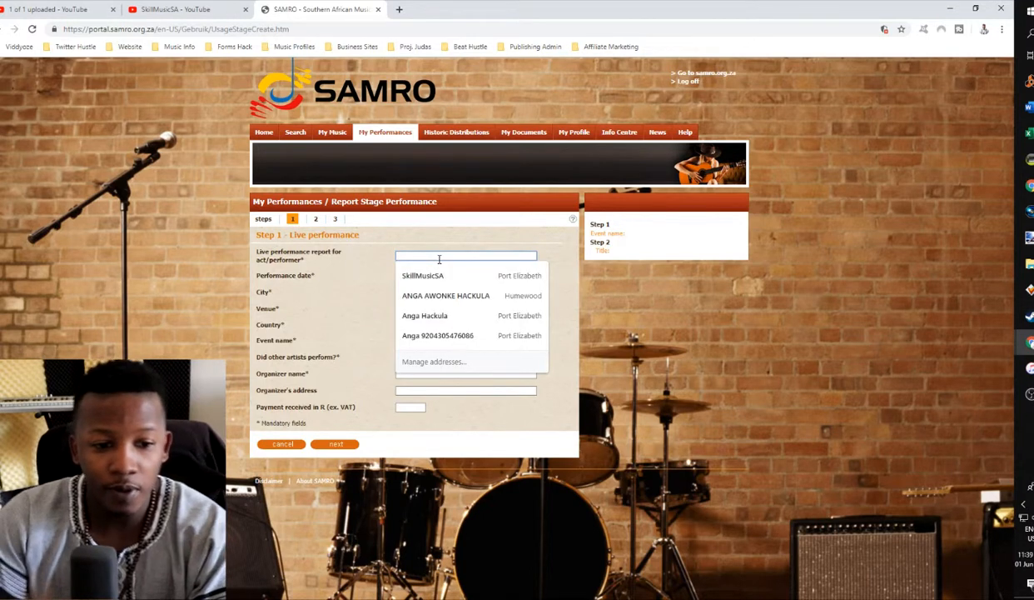
type("Skill")
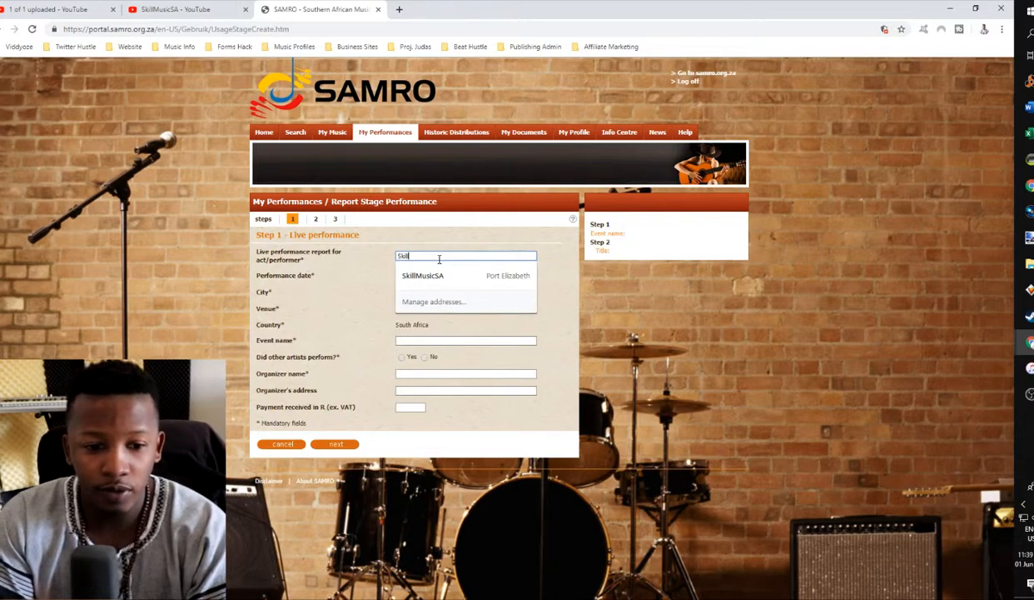
type("Mus")
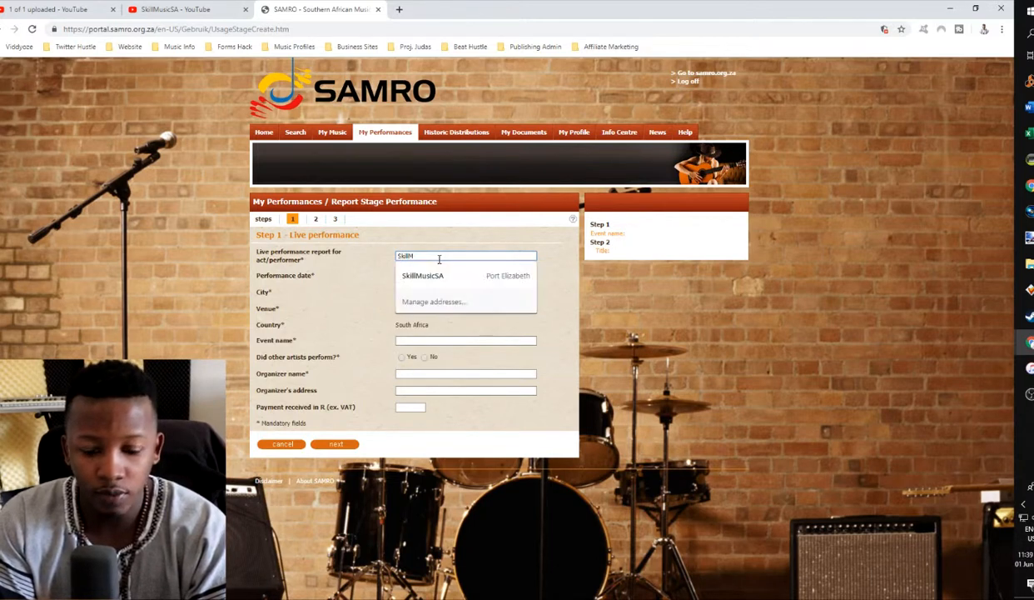
type("icSA")
key("Tab")
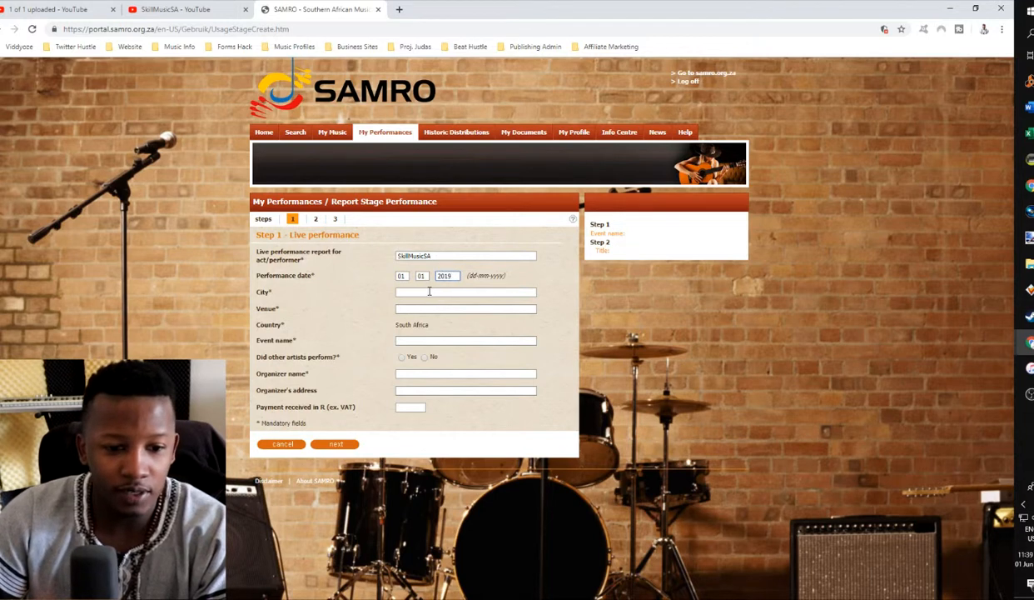
Set the performance city to Port Elizabeth and the venue to Boardwalk Conference Centre
left_click(431, 291)
key("Down")
key("Return")
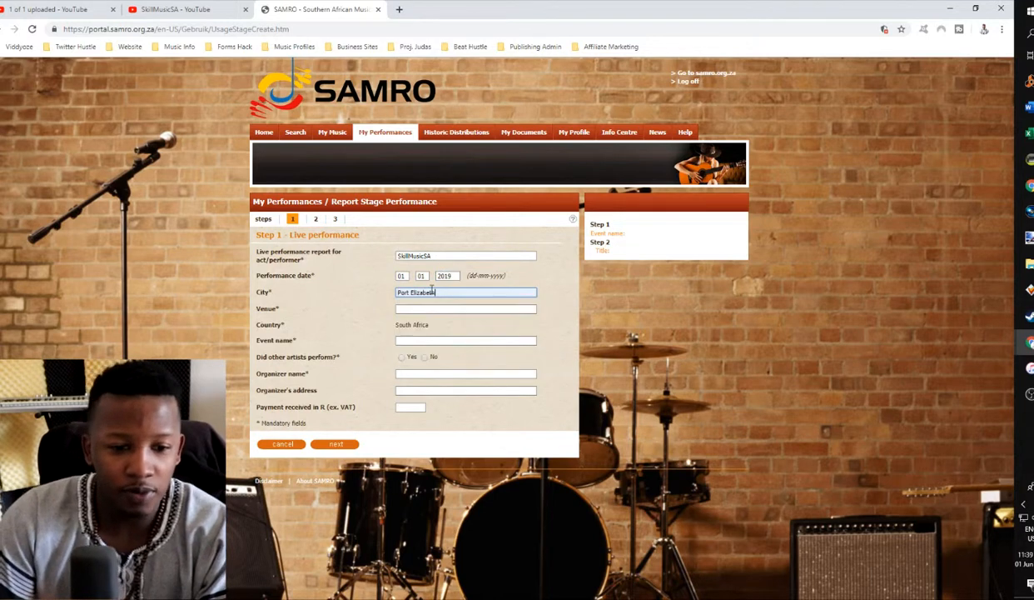
key("Tab")
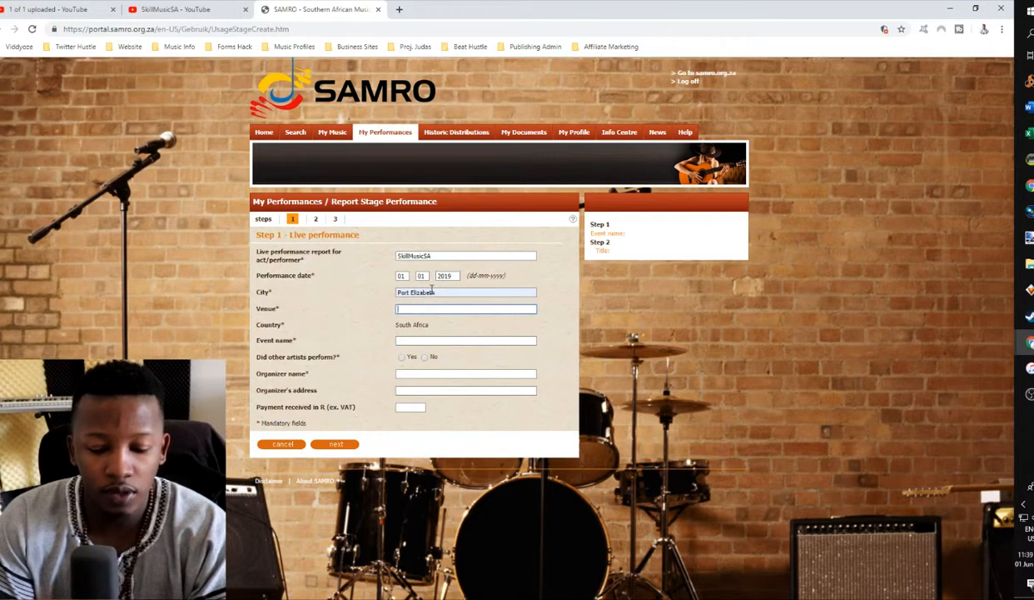
type("Boardwal")
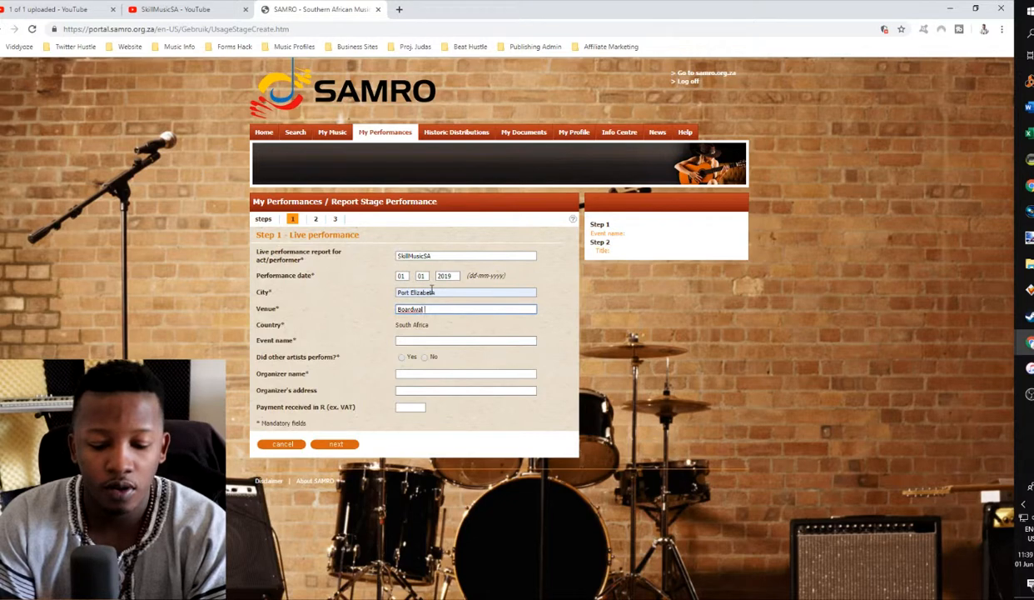
type(" Conference Centr")
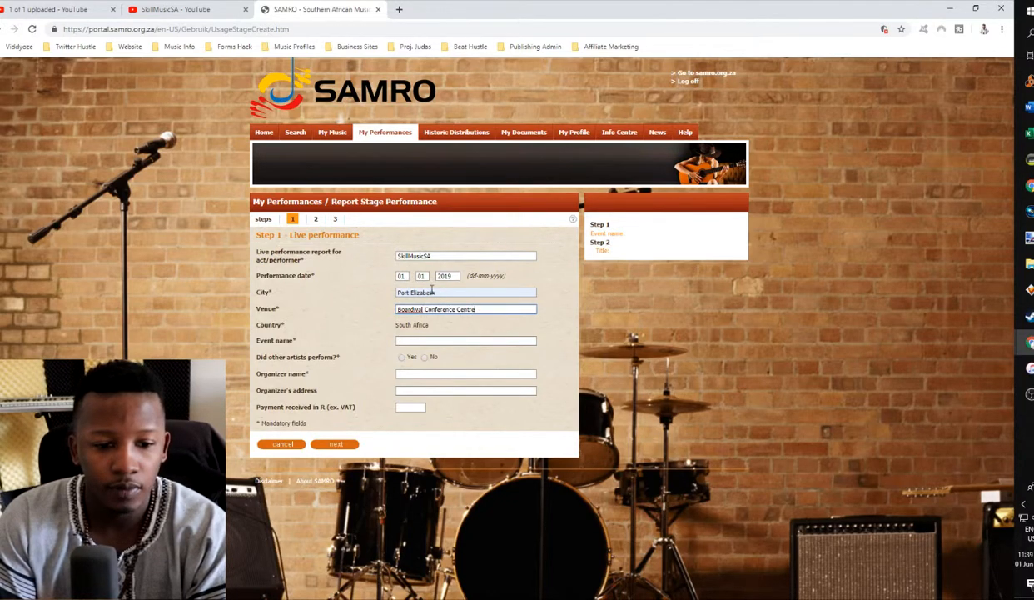
type("e")
key("Tab")
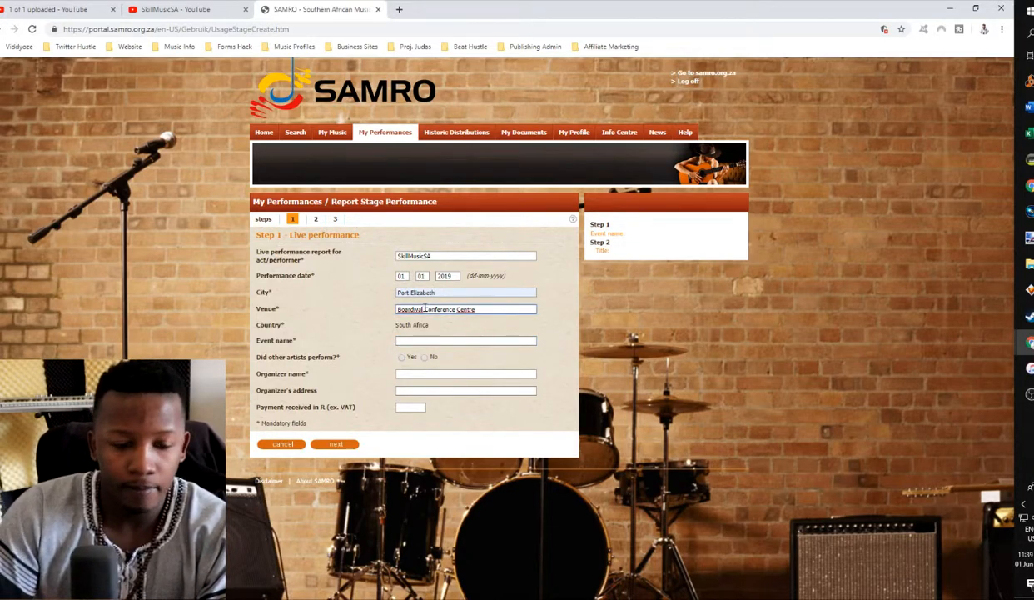
Enter the event name "Woman Hightea Breakfast" and state that no other artists performed
left_click(462, 340)
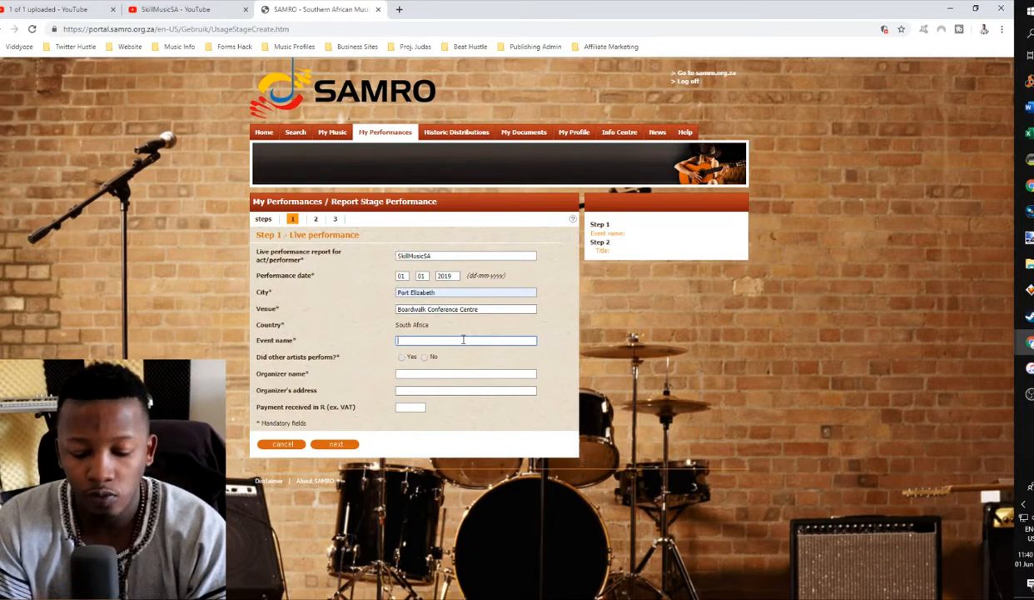
type("oman Hightea")
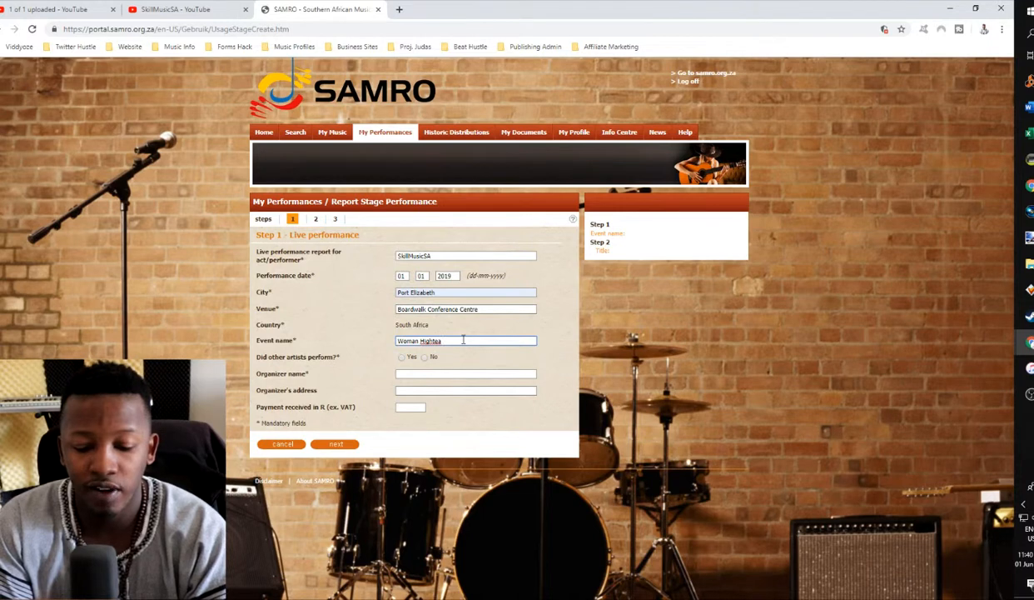
type("st")
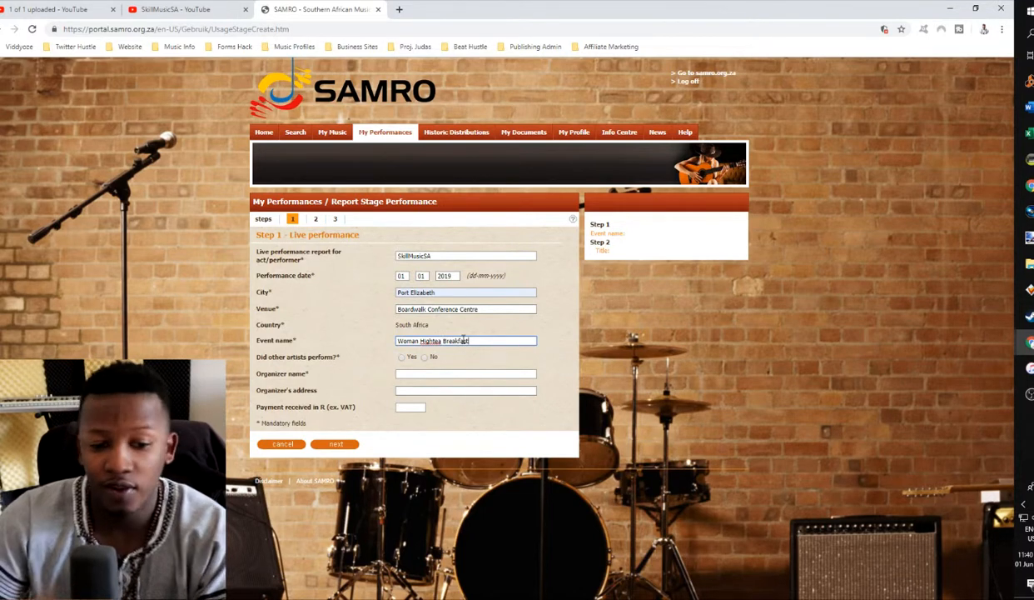
left_click(402, 356)
Enter "Boardwalk" as the organizer name in the live performance report
left_click(424, 374)
type("Boardwalk")
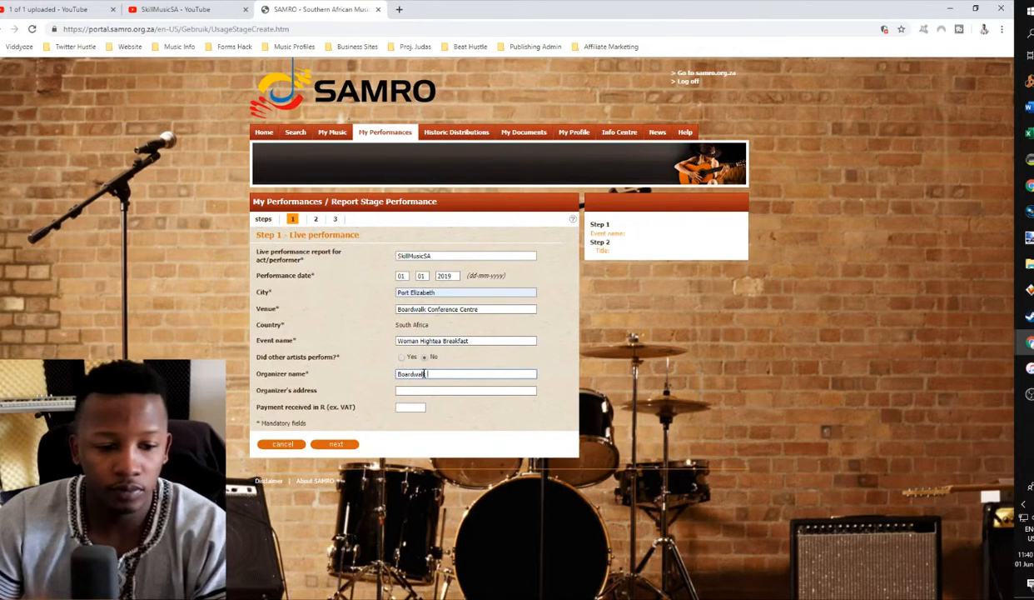
left_click(423, 389)
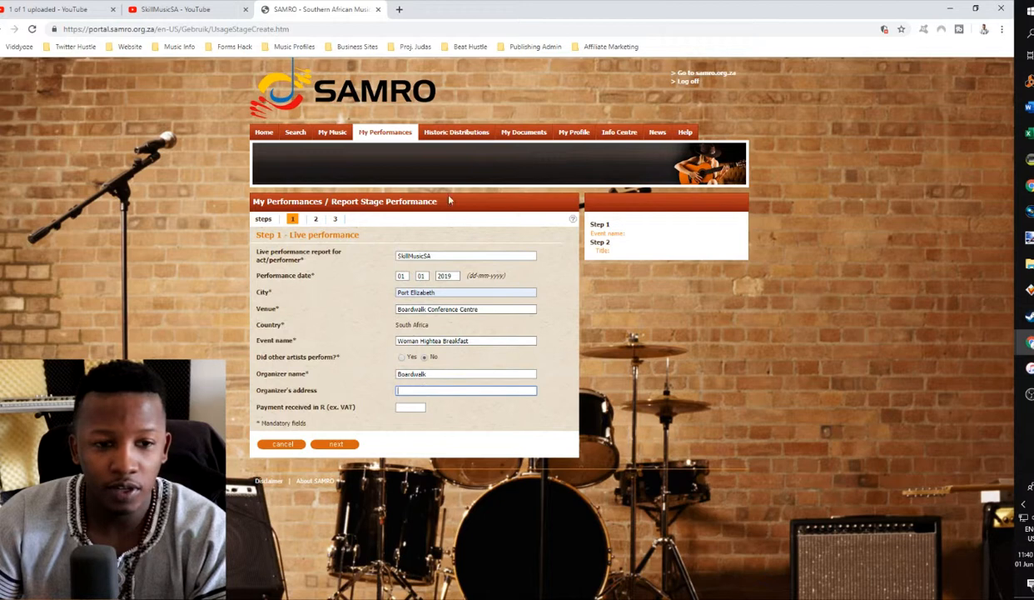
Search Google for "boardwalk pe adress" in a new browser tab and copy the hotel's address from the results
left_click(399, 9)
type("boardwalk ")
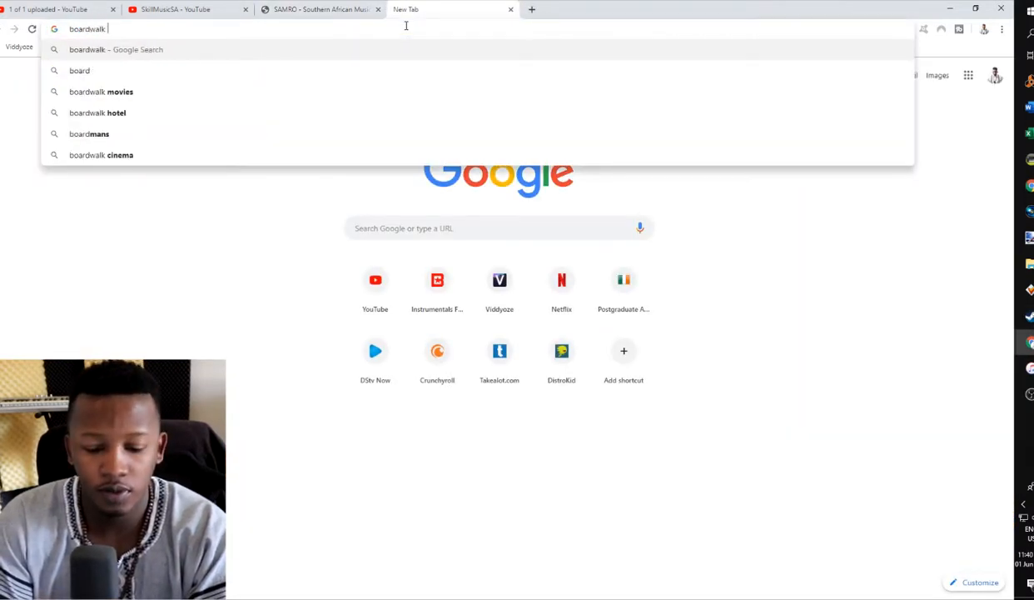
type("pe adress")
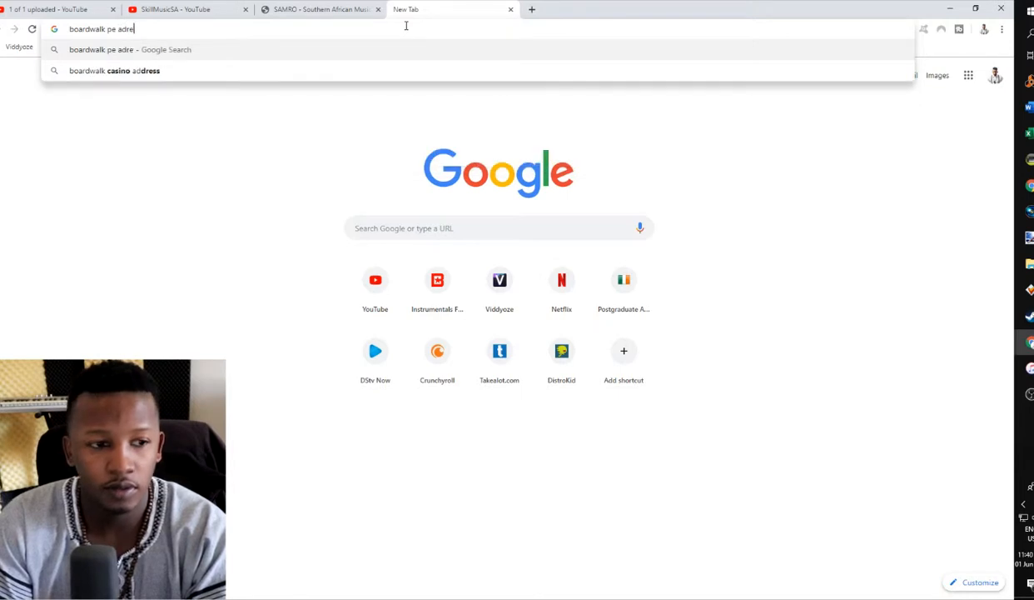
key("Return")
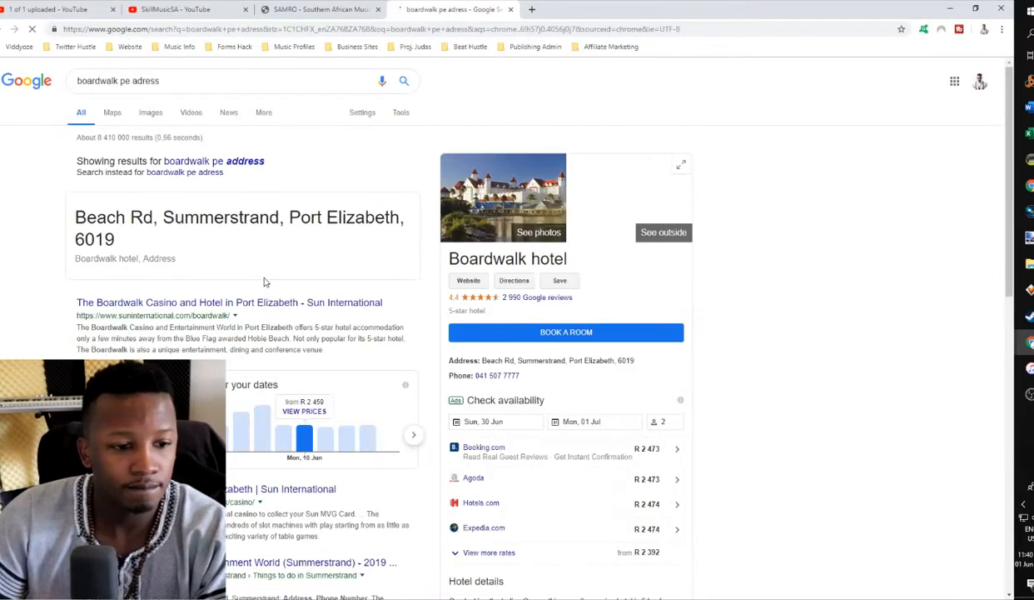
triple_click(71, 214)
key("ctrl+c")
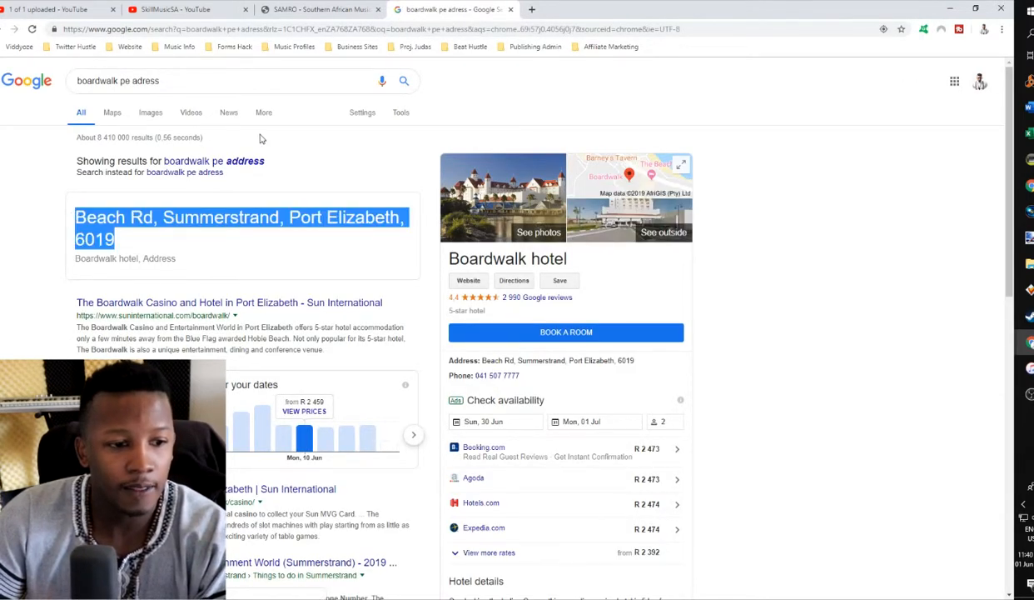
Fill in the organizer's address with the copied address, set the payment received to R 1500, and continue to adding titles
left_click(287, 10)
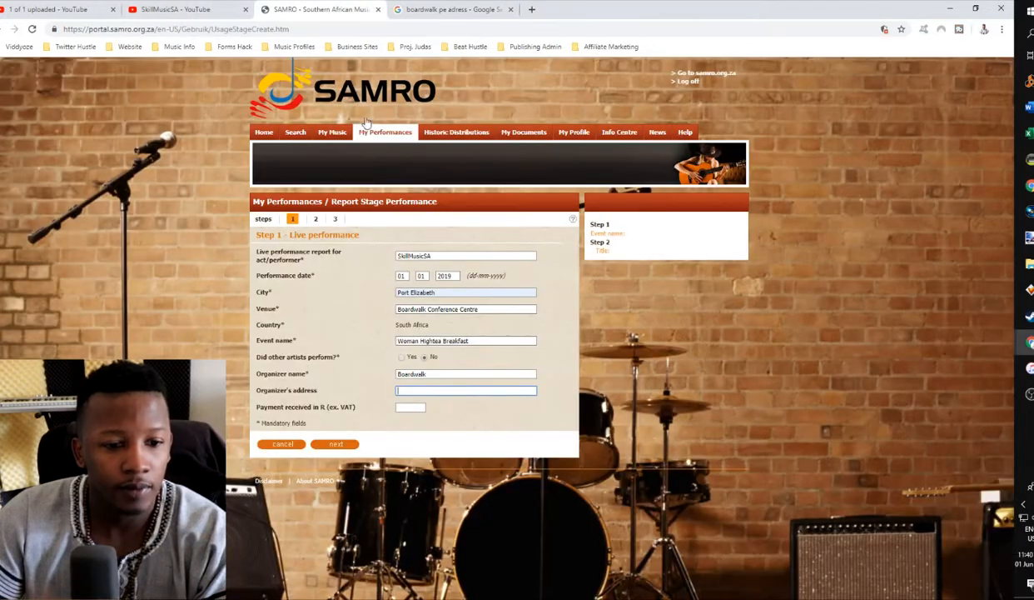
left_click(450, 390)
key("ctrl+v")
left_click(427, 407)
type("3500")
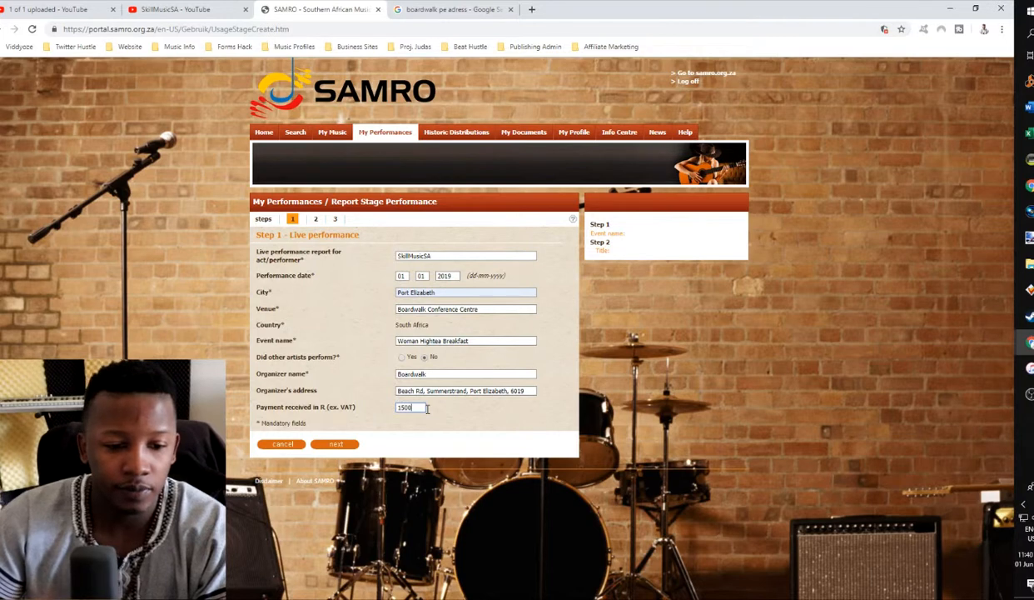
left_click(347, 446)
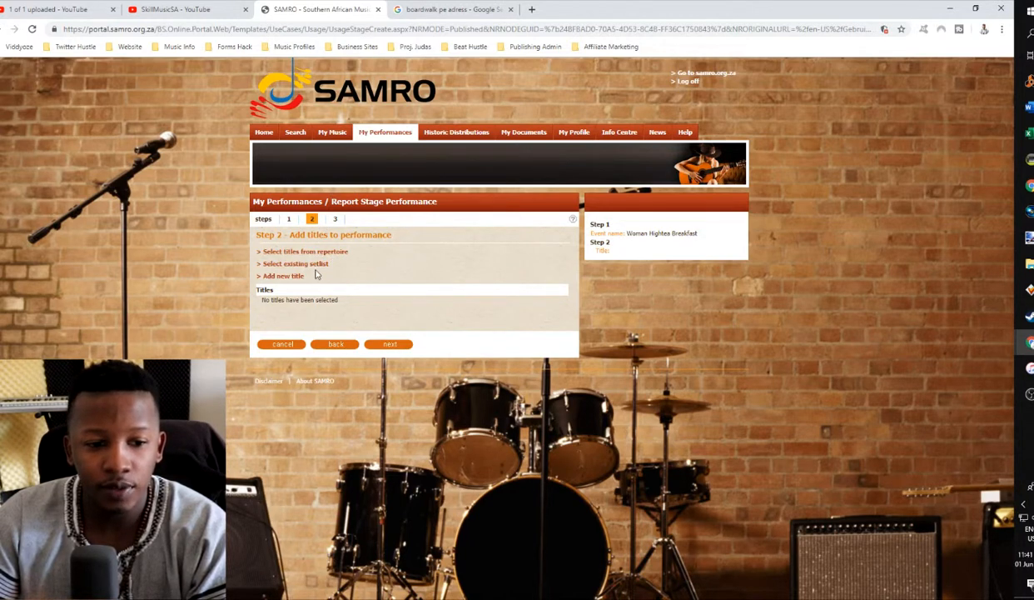
Add the existing "Keys, Points of Order and Raps - Setlist" to the performance, and cancel the report from its overview
left_click(307, 264)
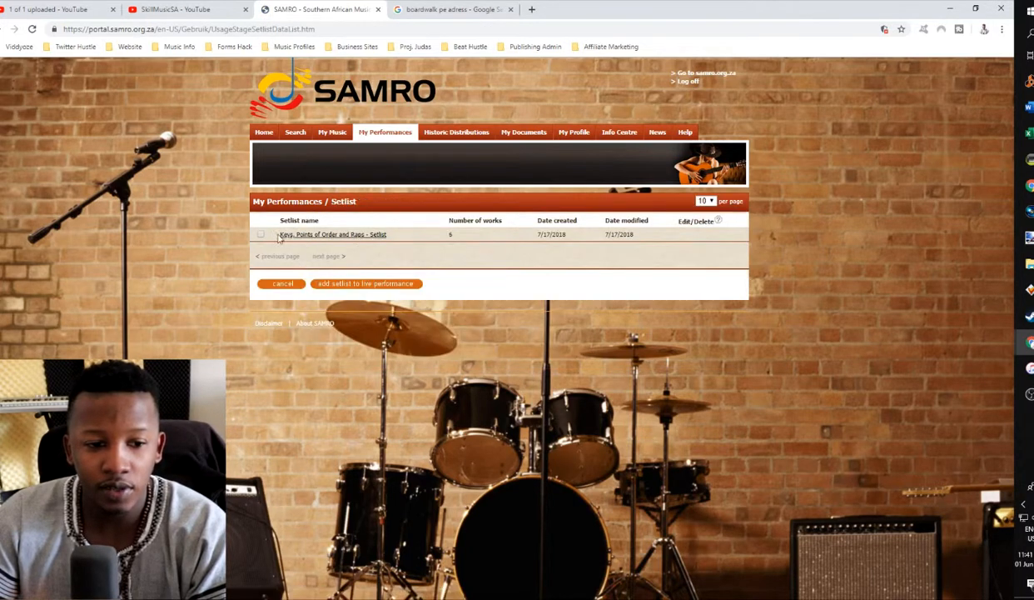
left_click(337, 287)
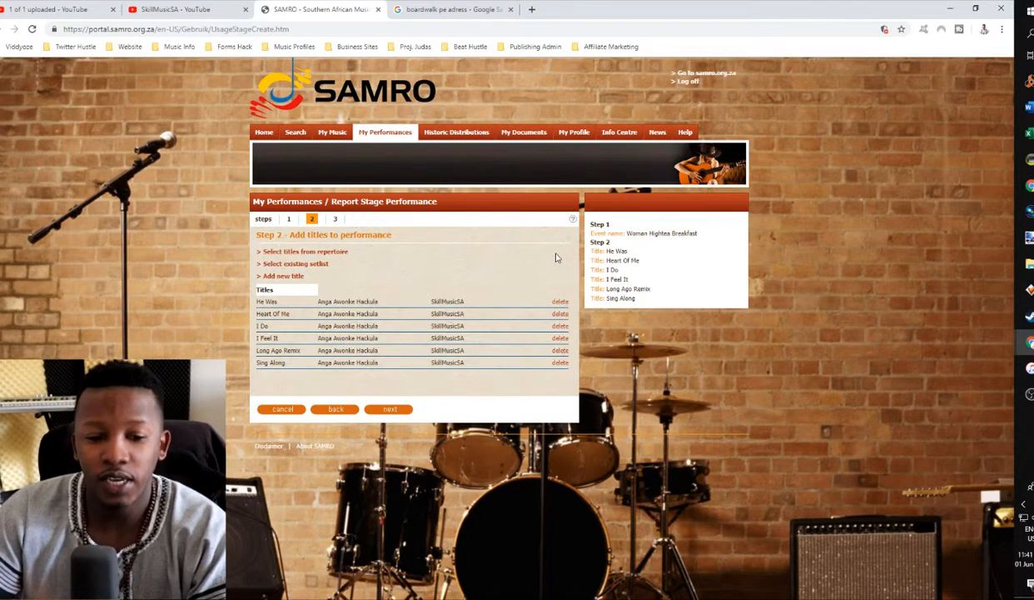
left_click(406, 411)
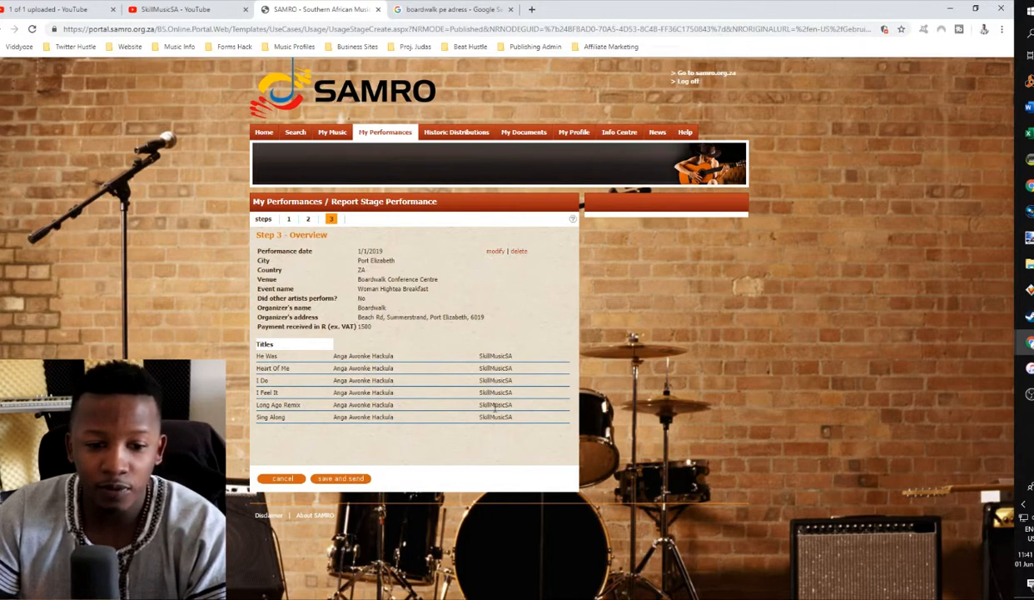
left_click(294, 480)
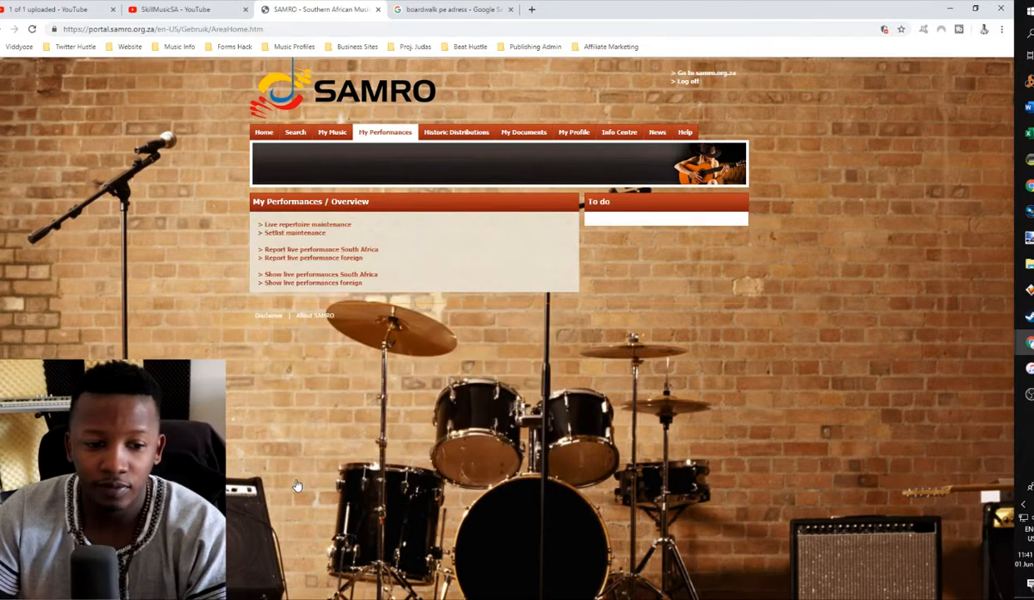
Review the list of reported South African live performances and return to the performances overview
left_click(305, 276)
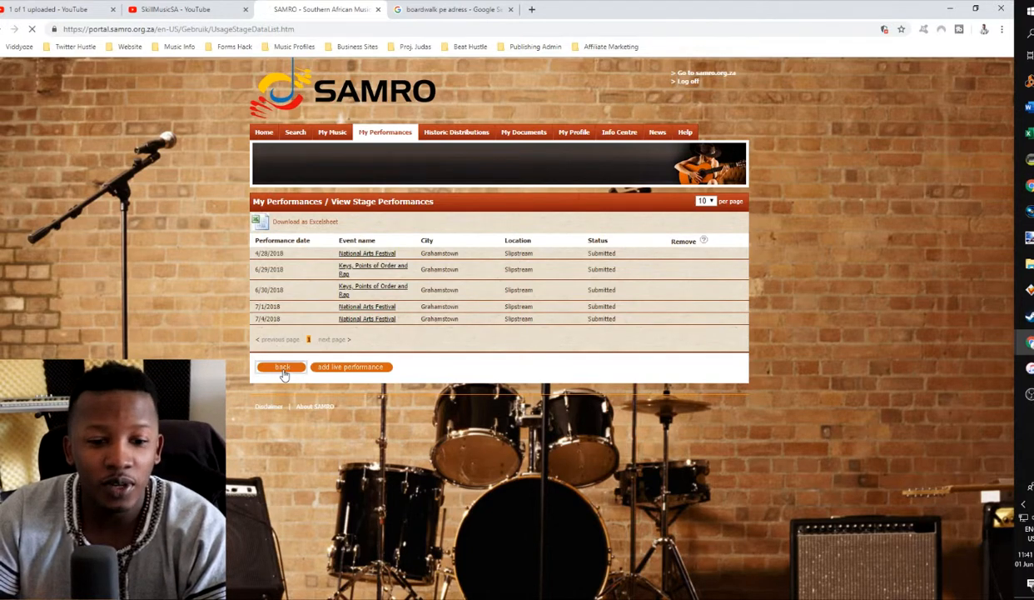
left_click(290, 363)
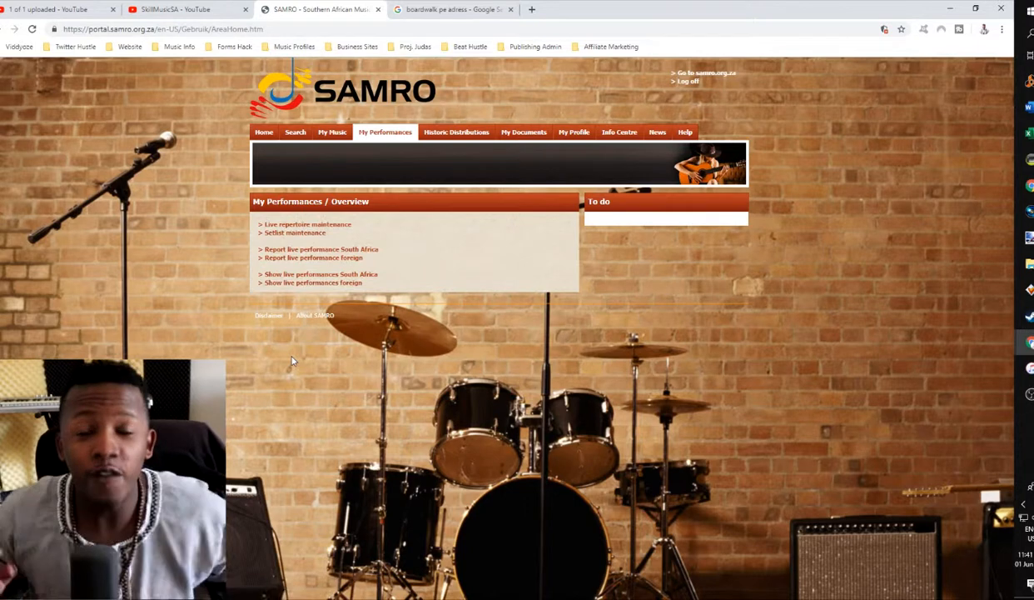